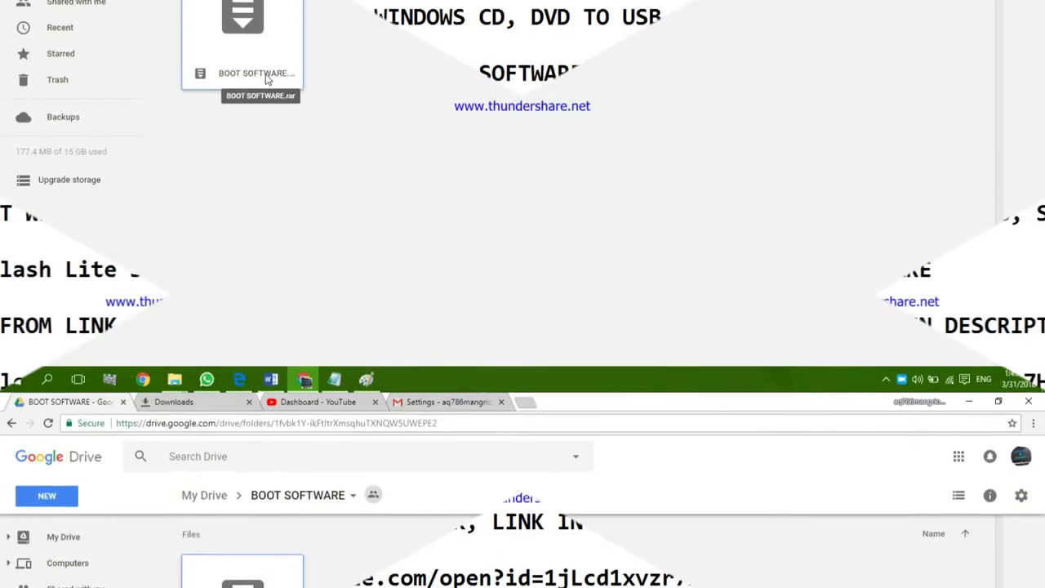
# Step: Open BOOT SOFTWARE.rar in the BOOT SOFTWARE folder on Google Drive and download it
pyautogui.doubleClick(266, 78)
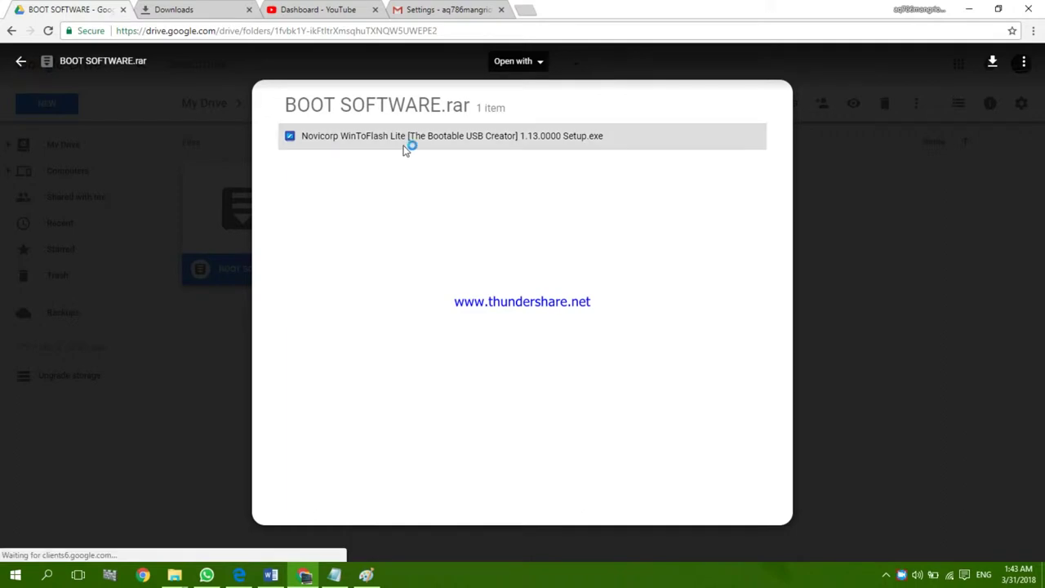
pyautogui.click(992, 72)
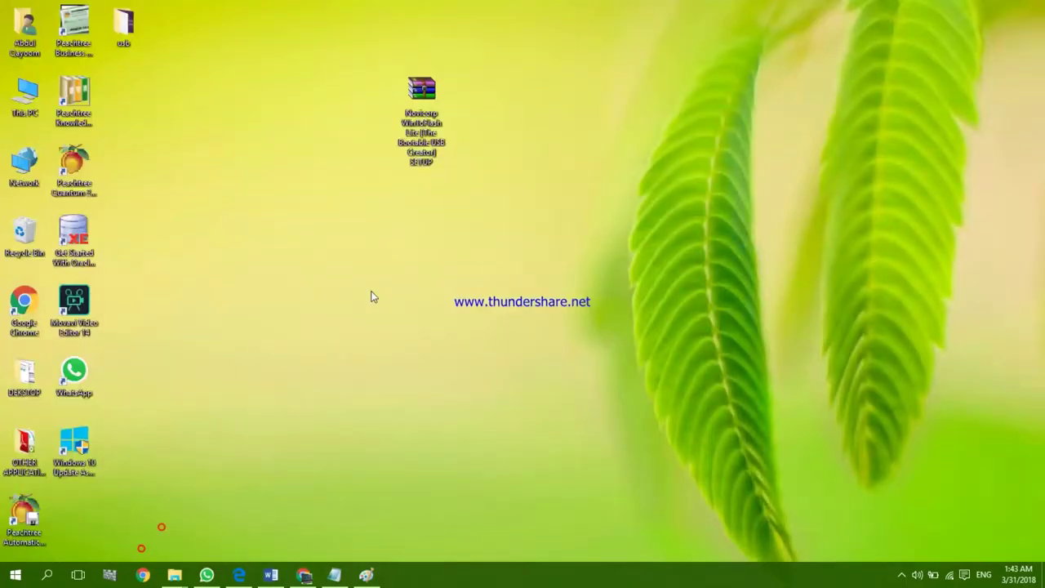
# Step: Open the Novicorp WinToFlash Lite SETUP archive on the desktop and run the setup application inside it
pyautogui.click(422, 134)
pyautogui.doubleClick(422, 130)
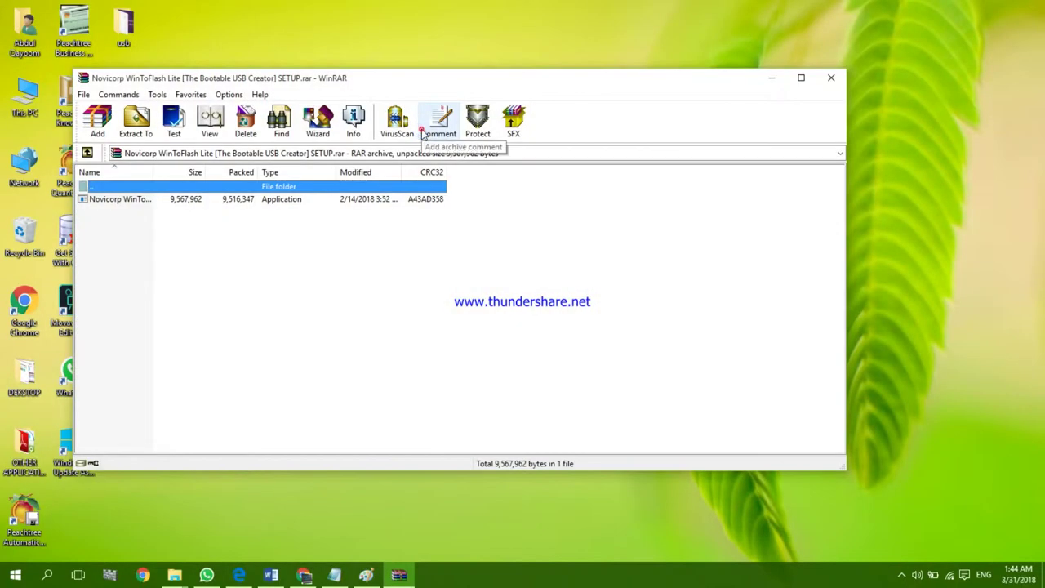
pyautogui.doubleClick(397, 199)
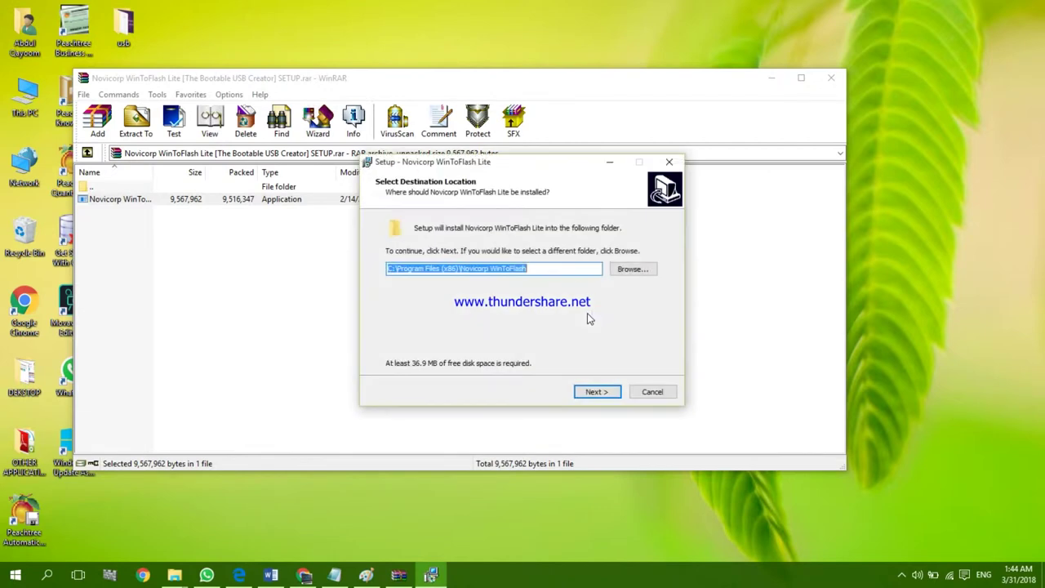
# Step: Install Novicorp WinToFlash Lite with the default folders and a desktop icon, finish the setup and minimize the archive window
pyautogui.click(597, 391)
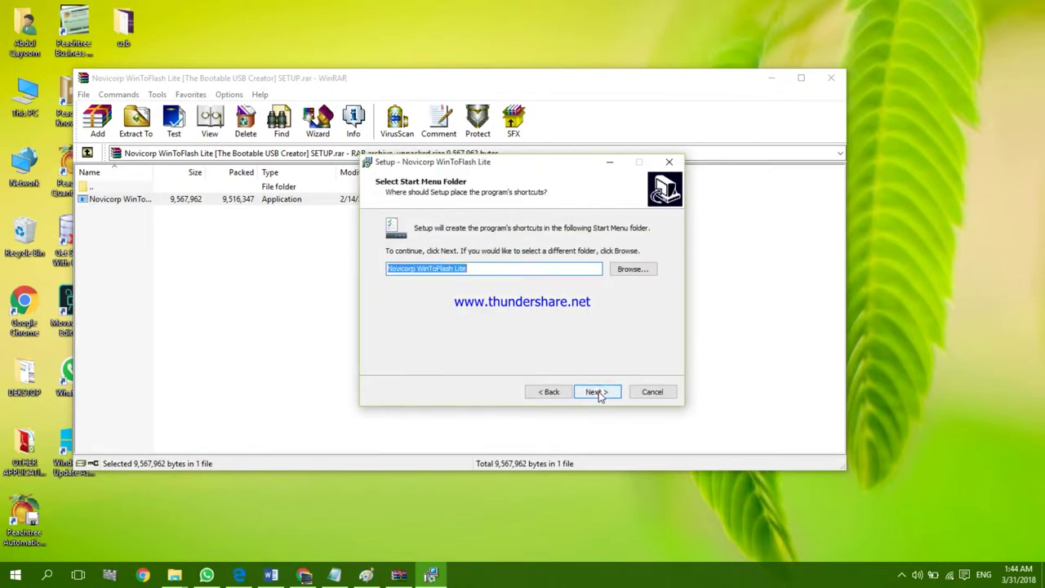
pyautogui.click(597, 392)
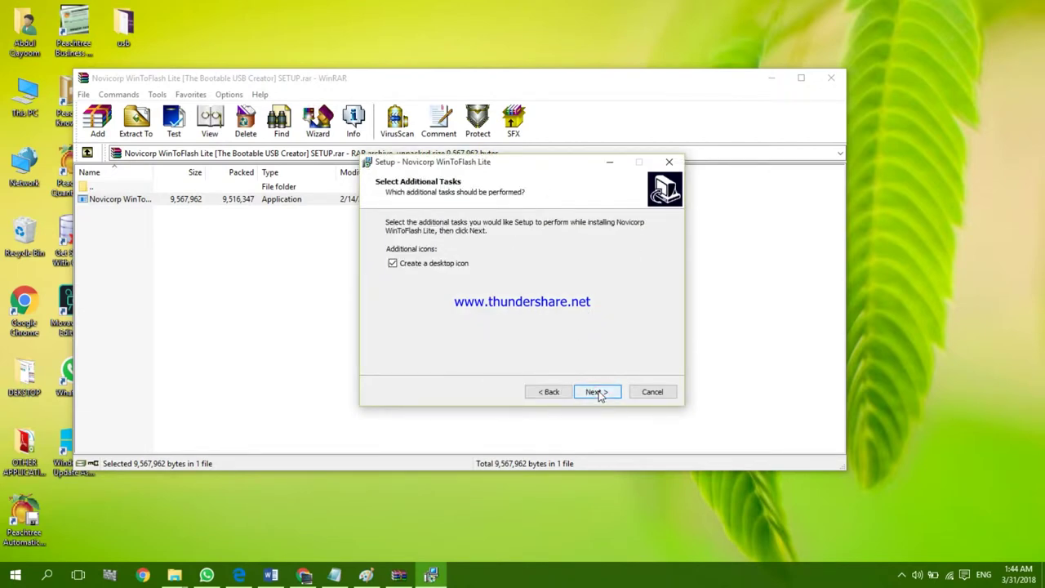
pyautogui.click(596, 392)
pyautogui.click(597, 392)
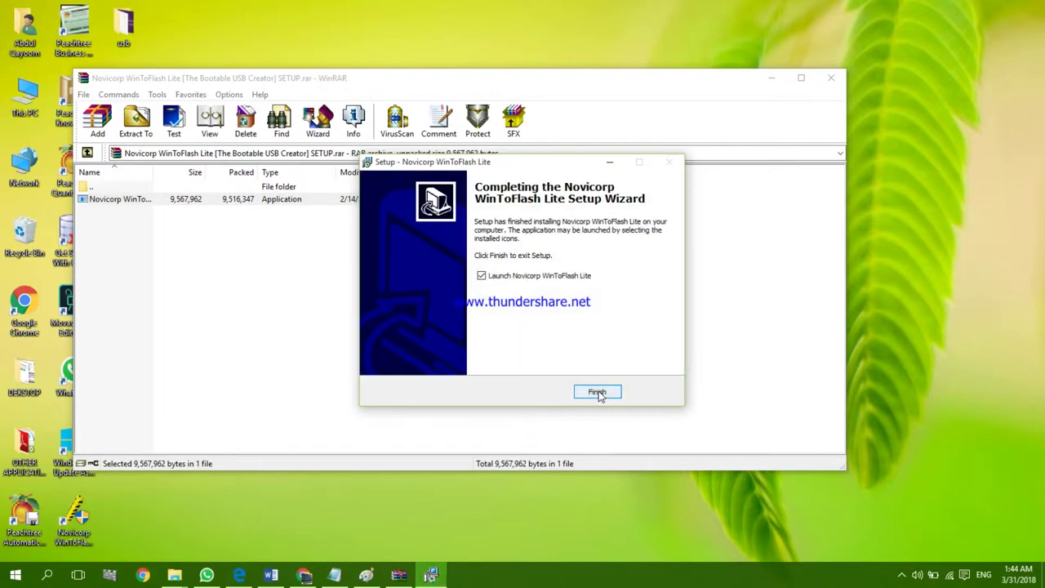
pyautogui.click(597, 392)
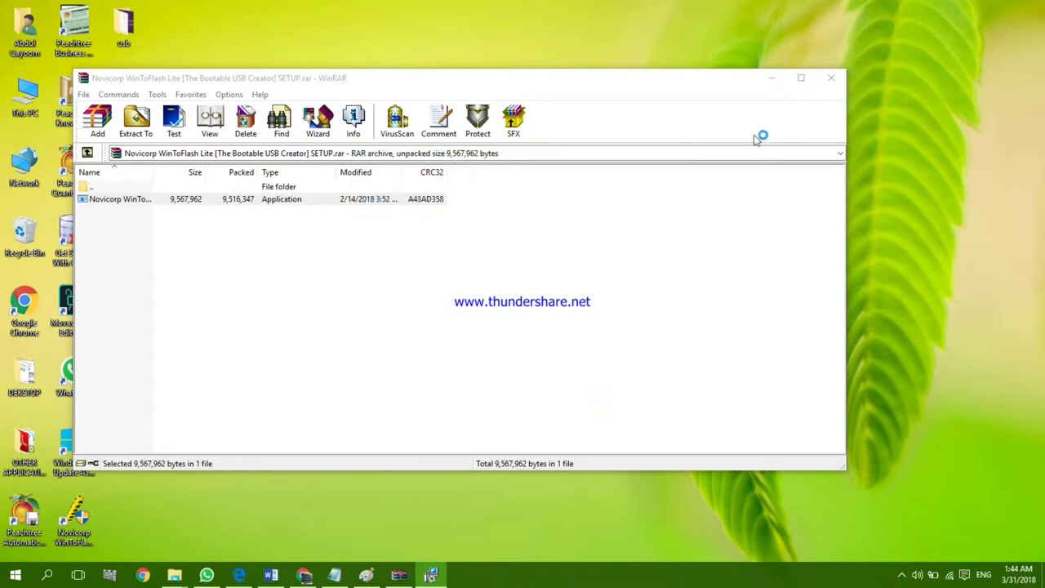
pyautogui.click(771, 78)
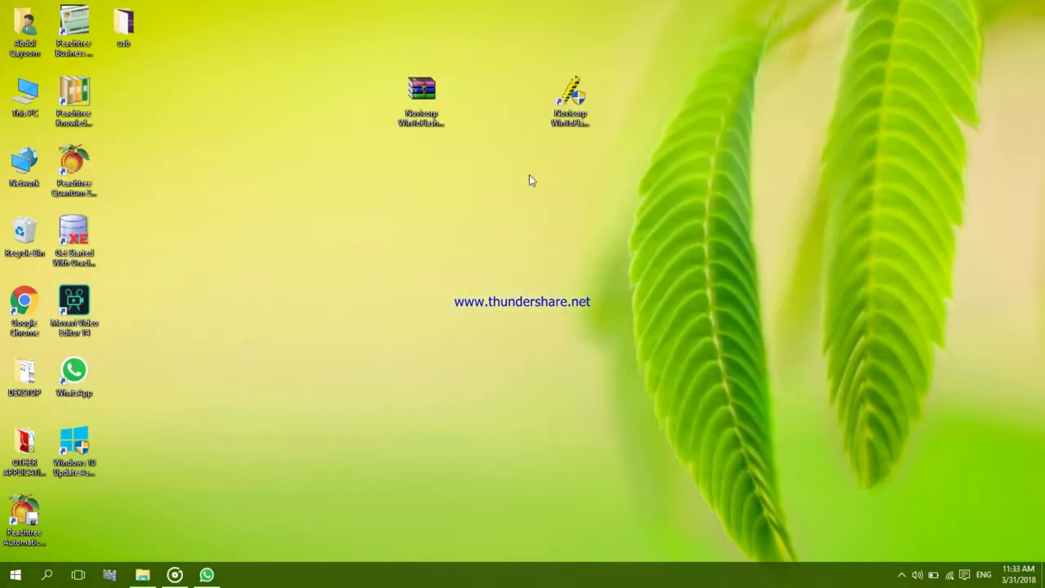
# Step: Launch WinToFlash Lite from the desktop and start the Windows Setup Bootable USB Wizard with an inserted CD or folder as source
pyautogui.click(554, 122)
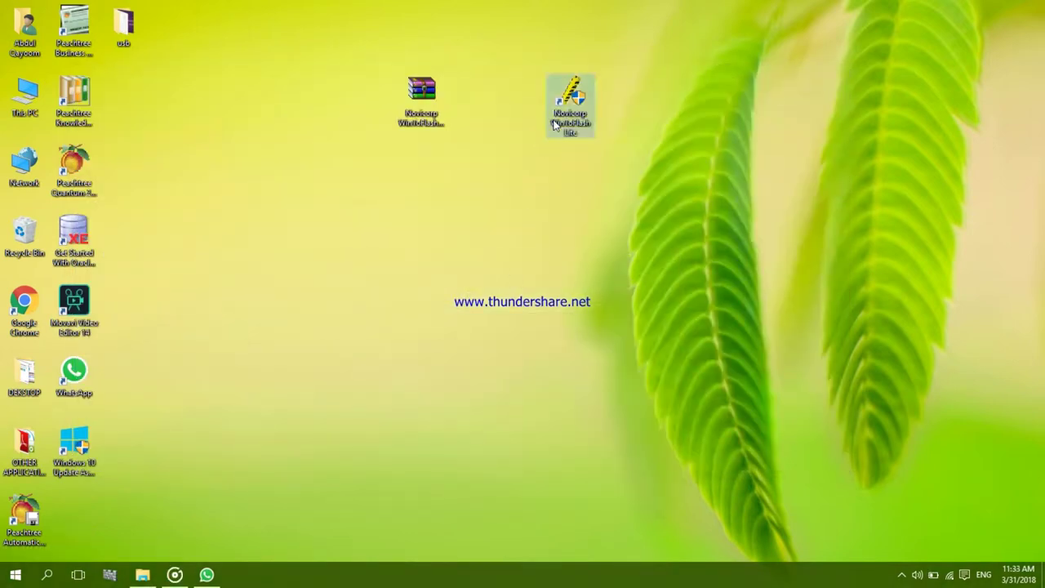
pyautogui.doubleClick(554, 122)
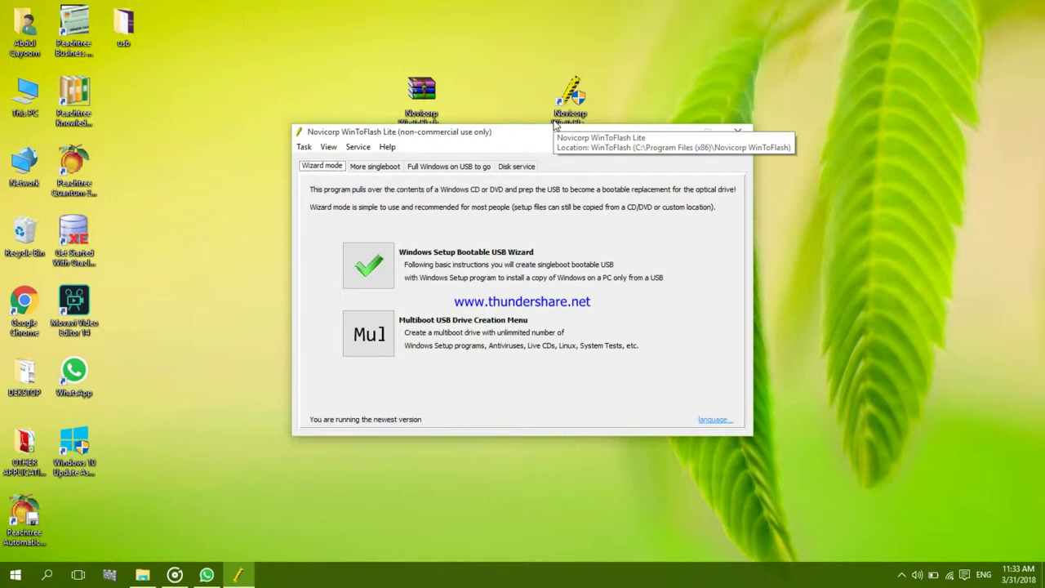
pyautogui.click(386, 271)
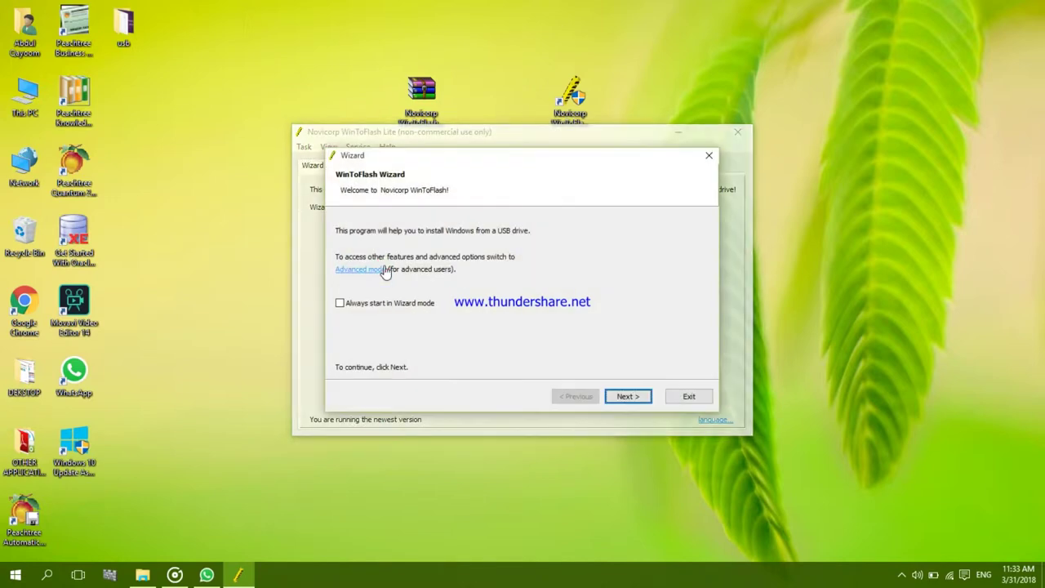
pyautogui.click(625, 397)
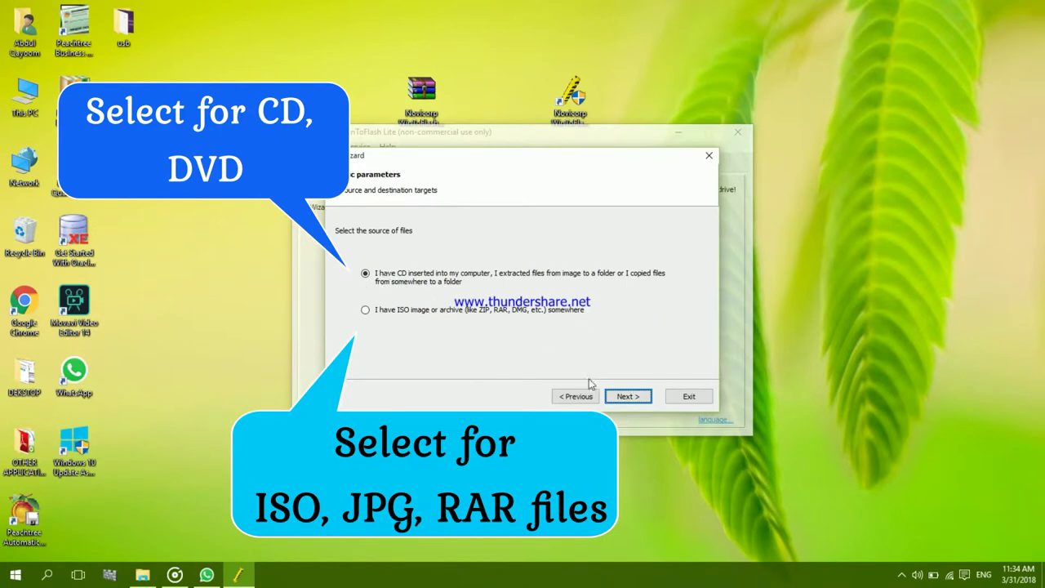
pyautogui.click(630, 400)
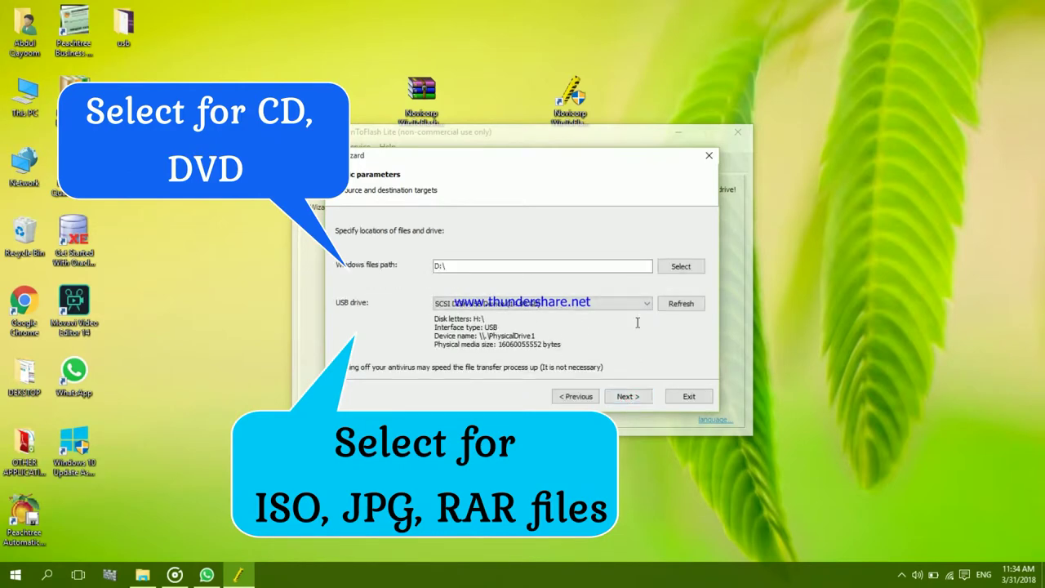
# Step: Set the Windows files path to the DVD drive G:\ under This PC
pyautogui.click(671, 269)
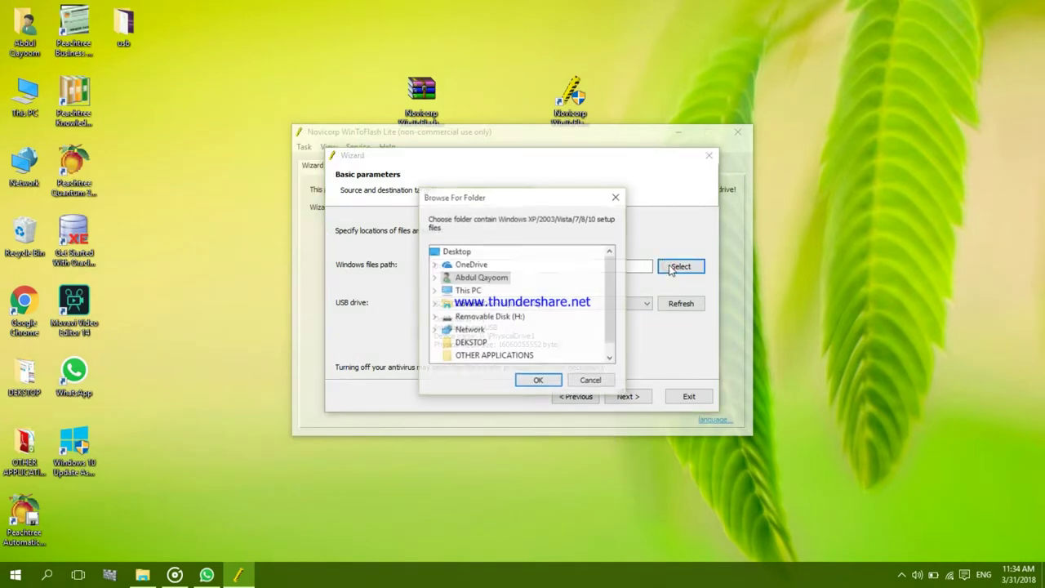
pyautogui.doubleClick(465, 290)
pyautogui.moveTo(610, 308); pyautogui.dragTo(608, 337)
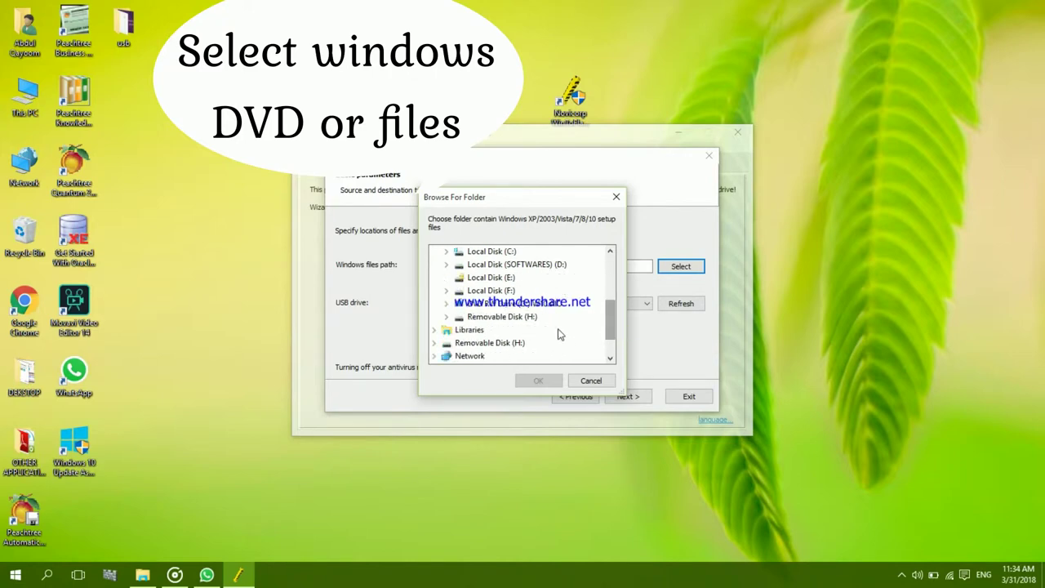
pyautogui.click(497, 303)
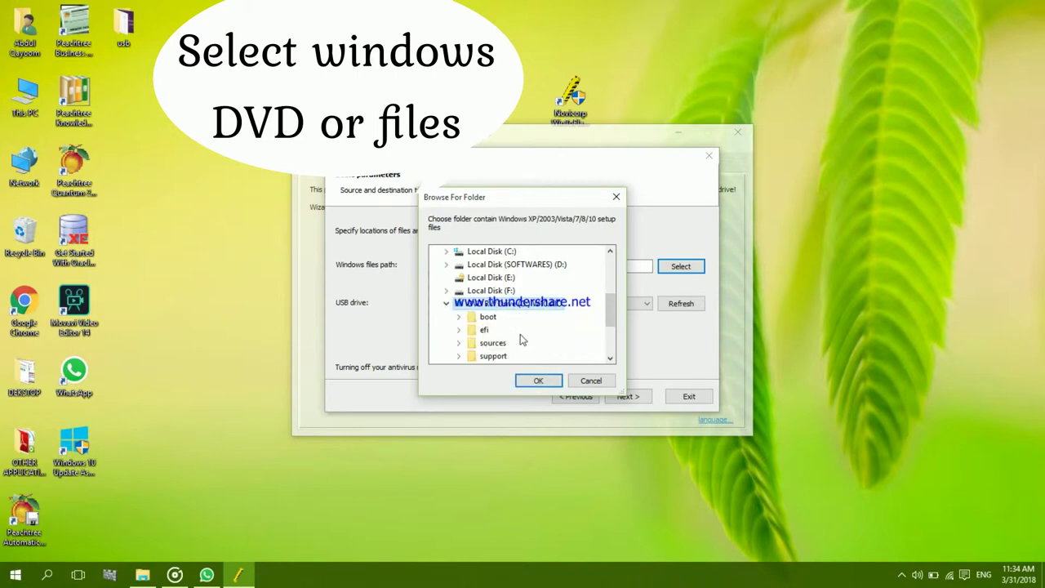
pyautogui.click(538, 385)
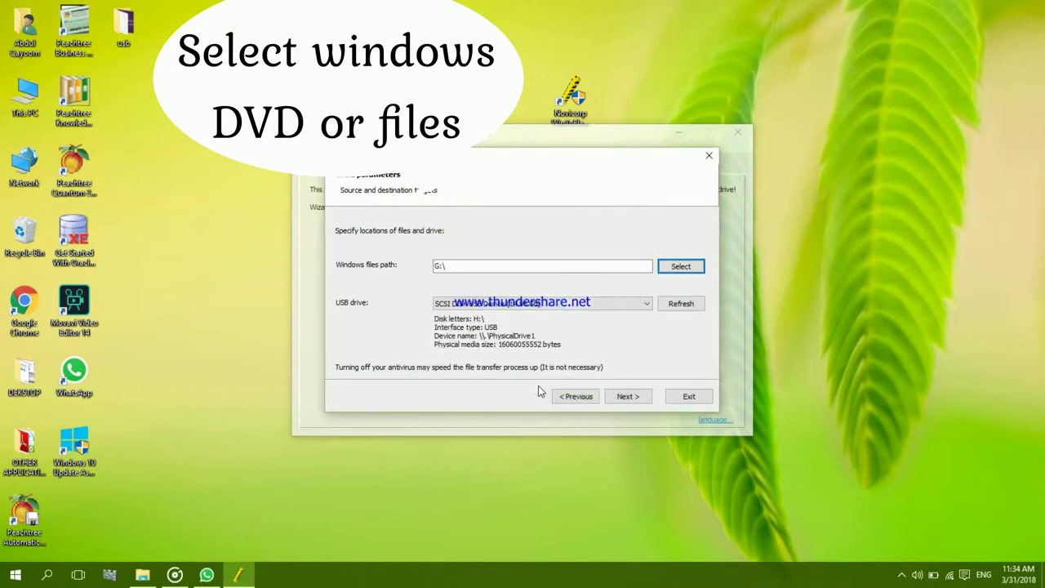
# Step: Refresh the USB drive list, create the bootable USB on drive H:\ from G:\, and return to the main screen before minimizing the program
pyautogui.click(682, 306)
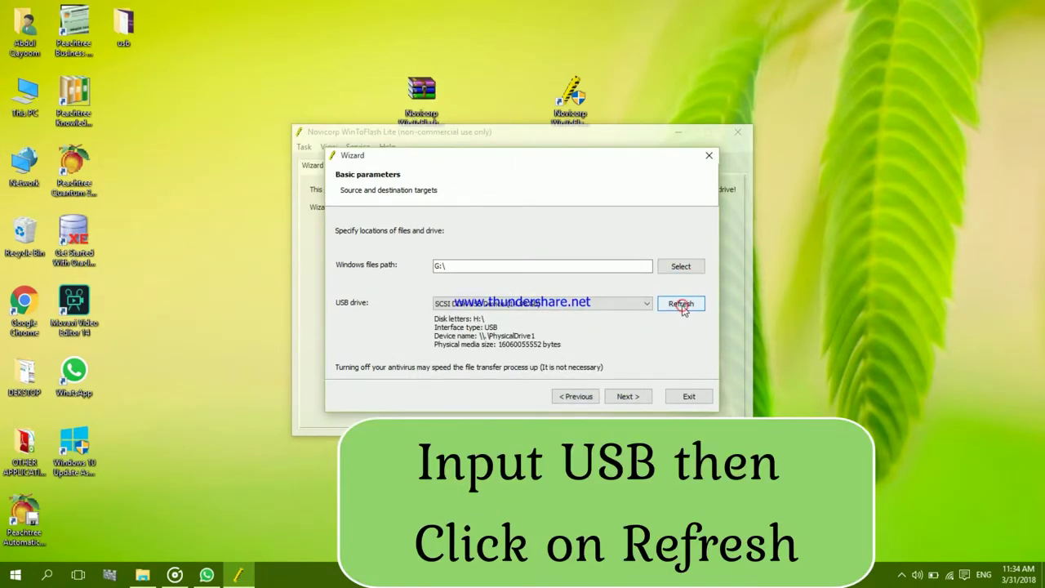
pyautogui.click(625, 396)
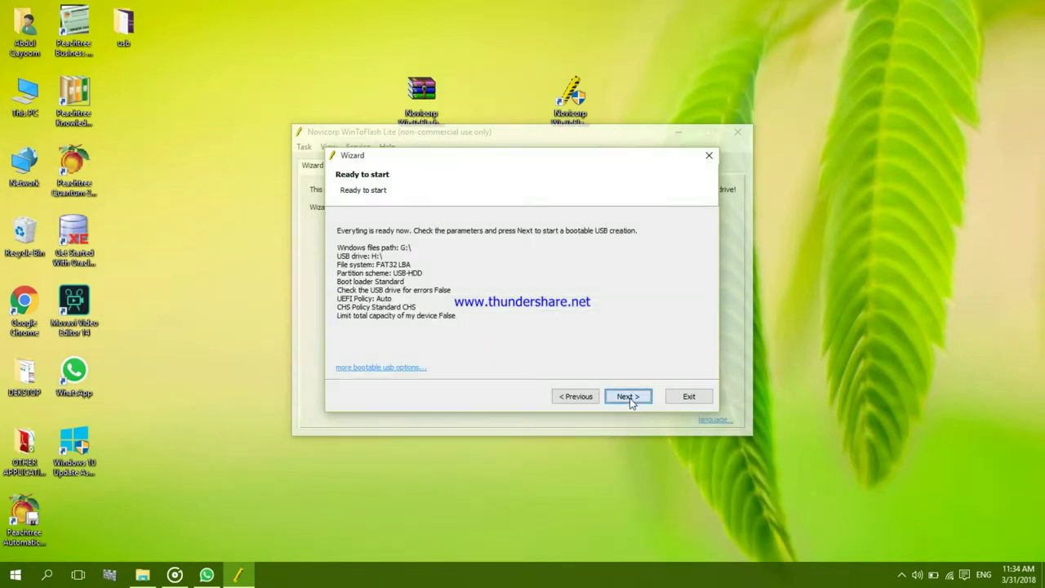
pyautogui.click(630, 398)
pyautogui.click(506, 351)
pyautogui.click(561, 397)
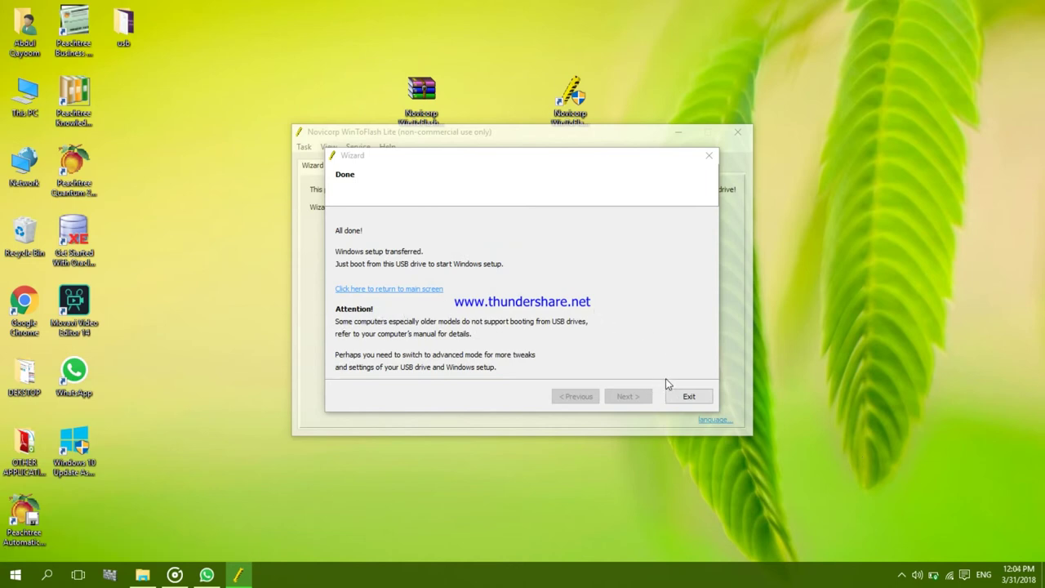
pyautogui.click(427, 291)
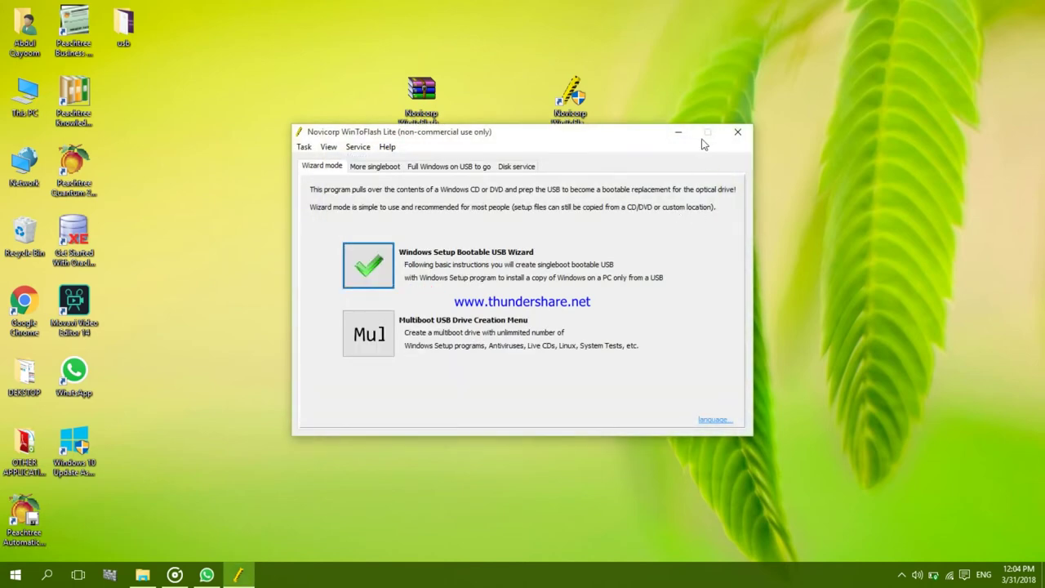
pyautogui.click(679, 132)
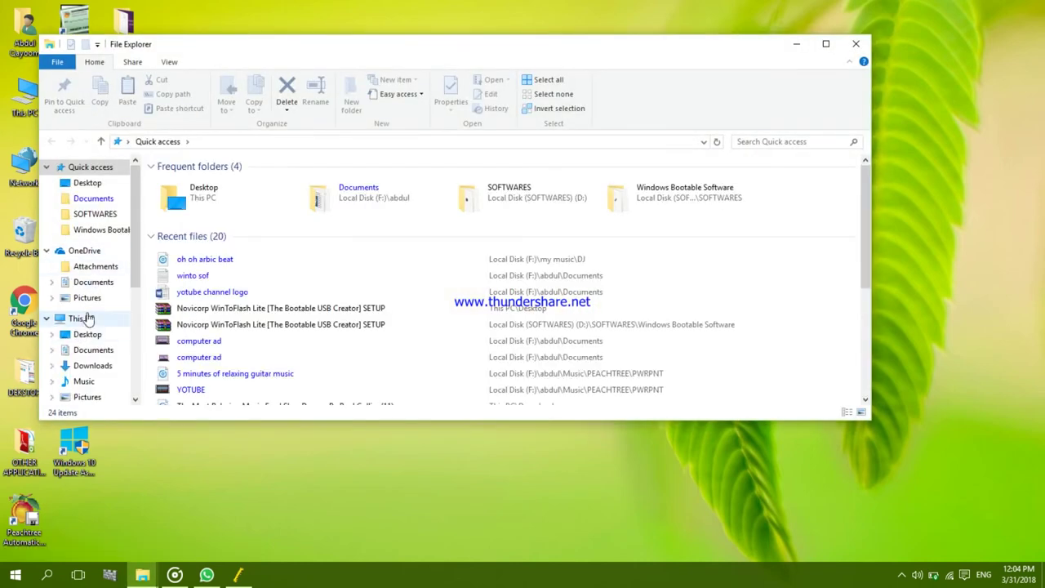
# Step: Open Removable Disk (H:) from This PC in a maximized File Explorer window to check the transferred Windows setup files
pyautogui.click(87, 318)
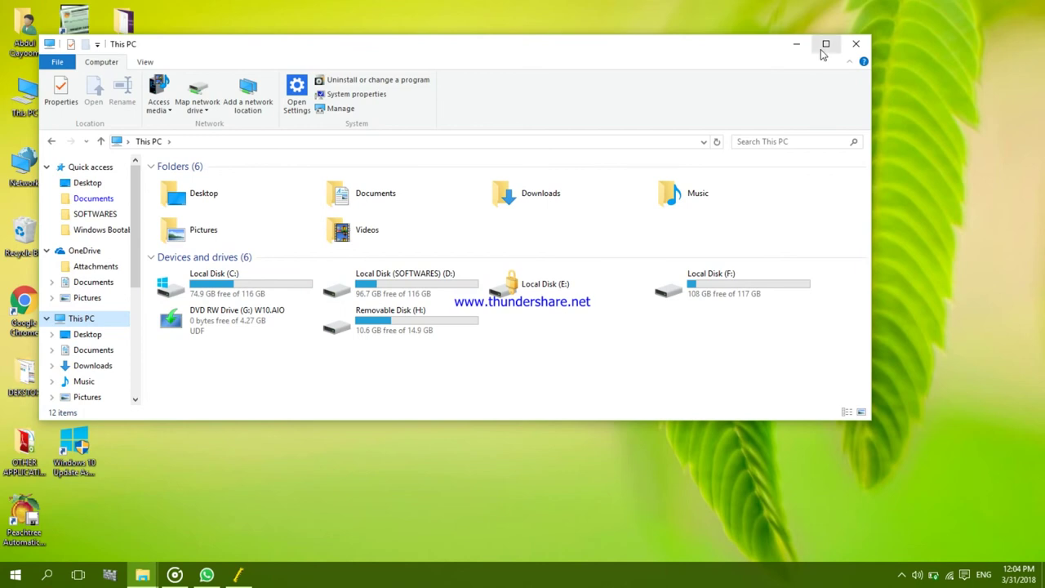
pyautogui.click(825, 44)
pyautogui.doubleClick(225, 292)
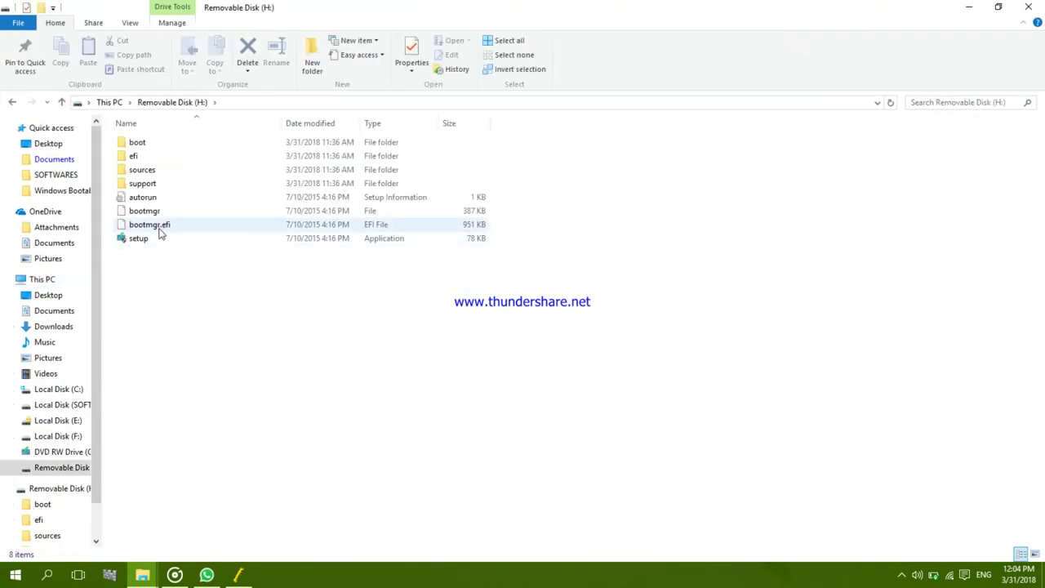